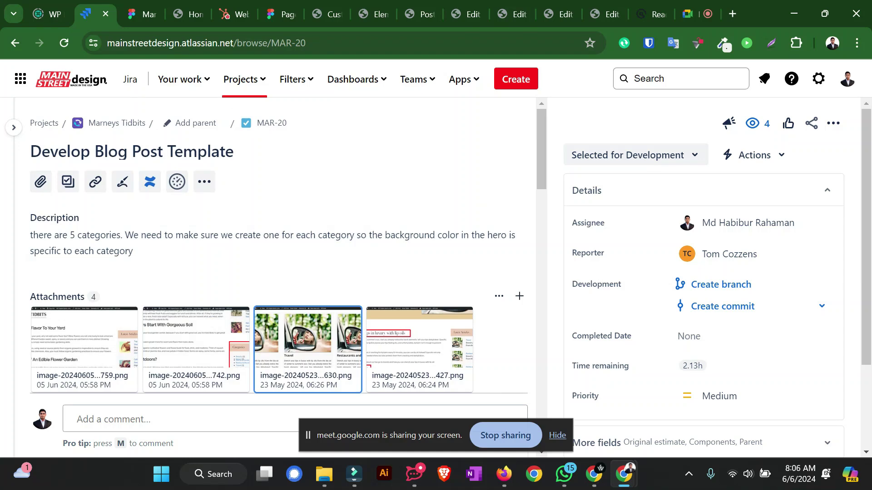
# Review the title, description and attachments of the Develop Blog Post Template issue
pyautogui.scroll(-3, 195, 227)
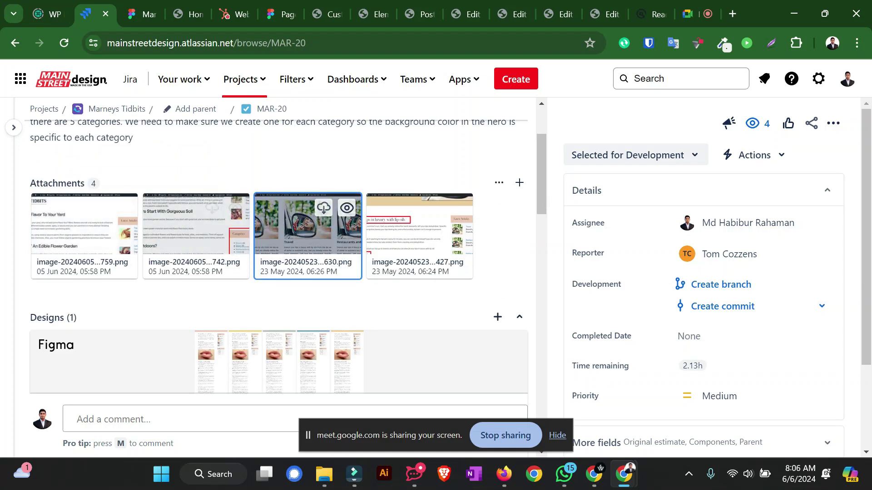
pyautogui.scroll(3, 227, 155)
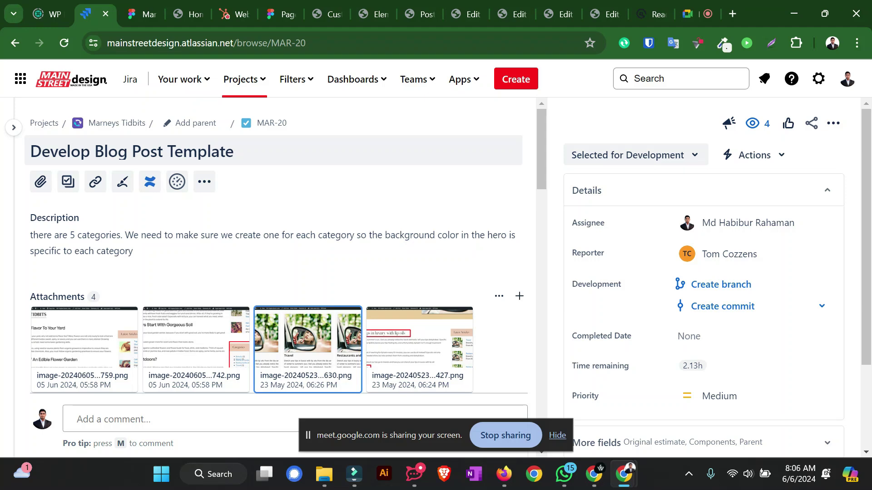
pyautogui.moveTo(104, 151); pyautogui.dragTo(234, 152)
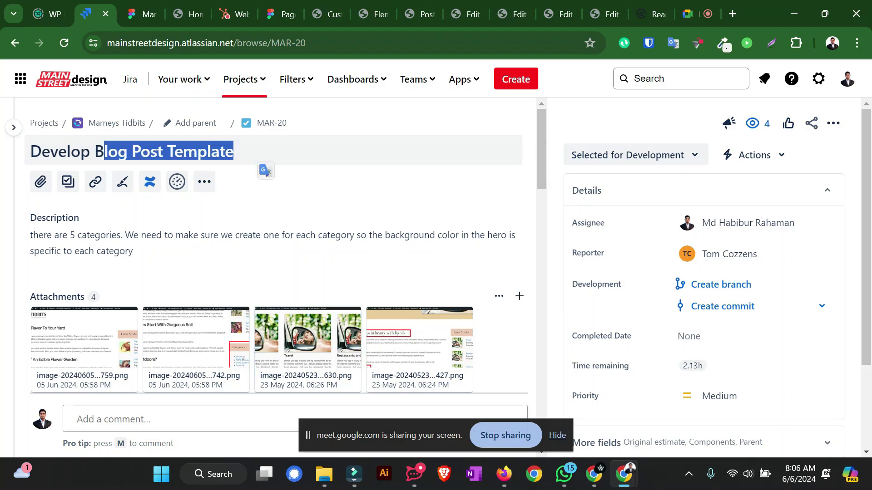
pyautogui.click(234, 153)
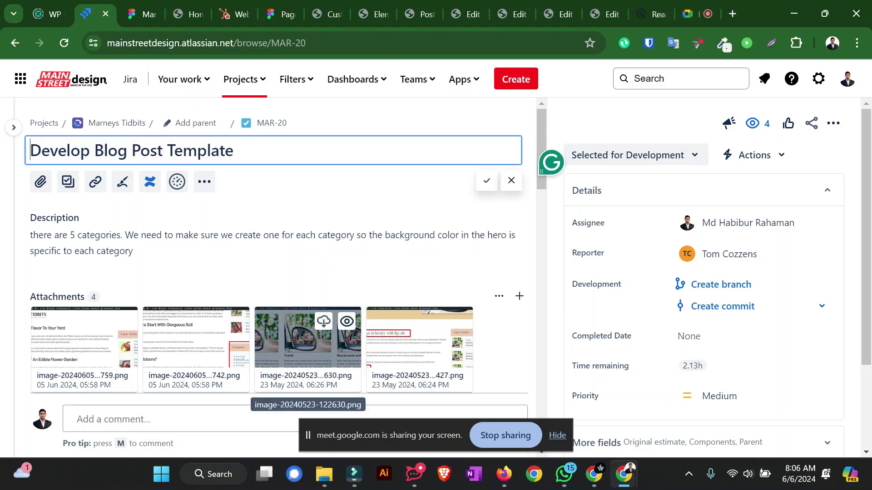
# Examine the attached screenshots image-20240605-115742.png and image-20240523-122427.png at full size, closing each one after viewing
pyautogui.scroll(-3, 196, 336)
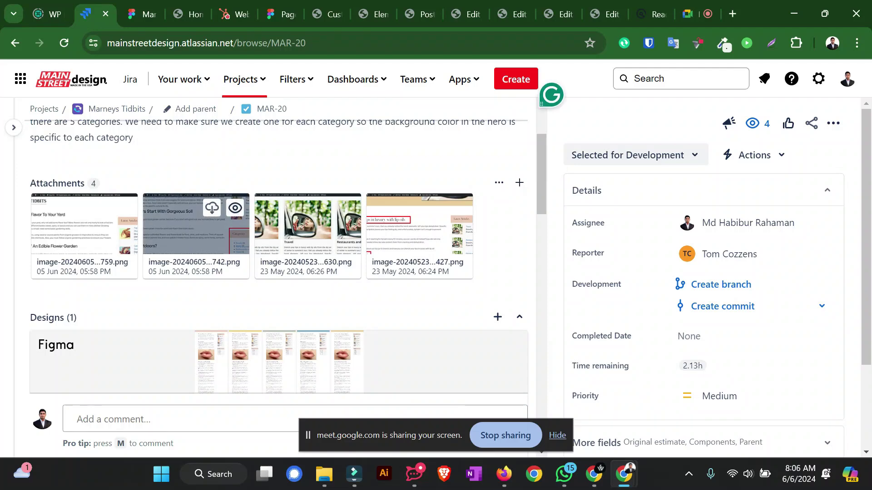
pyautogui.click(195, 229)
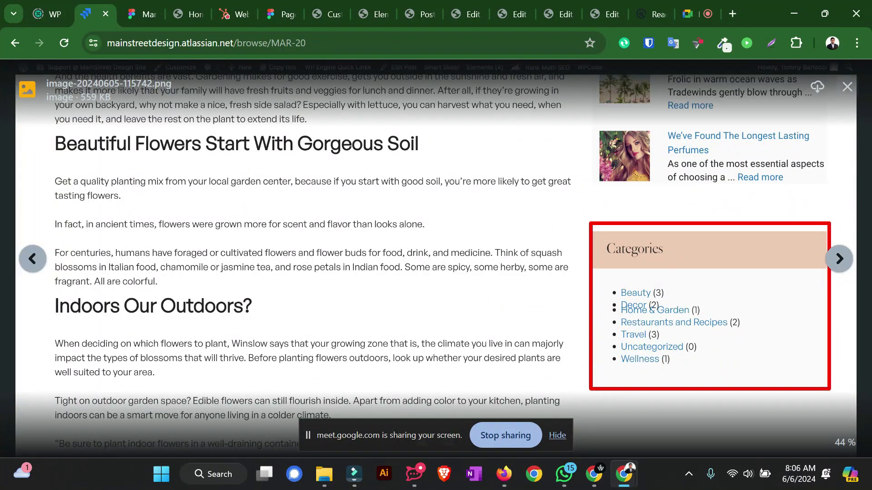
pyautogui.click(848, 87)
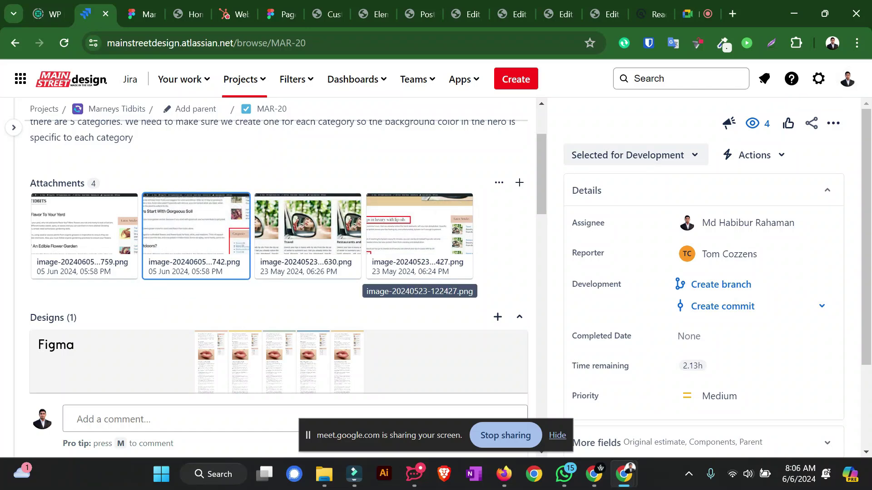
pyautogui.click(409, 230)
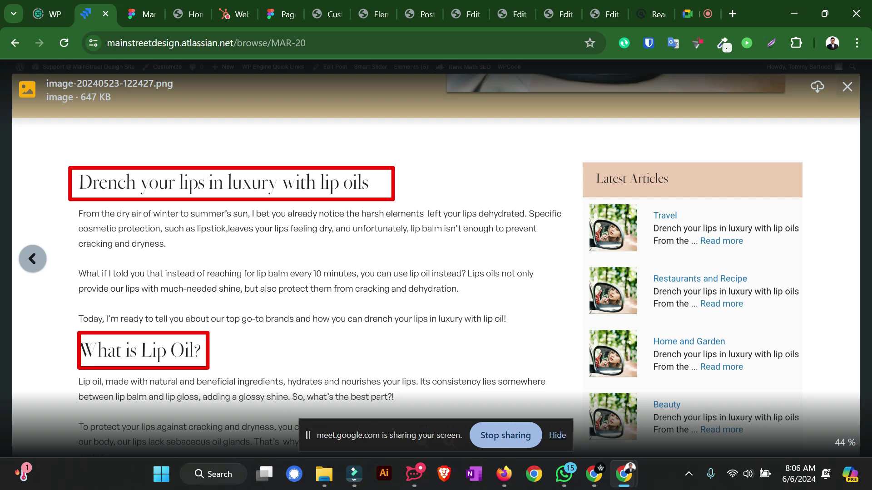
pyautogui.click(847, 87)
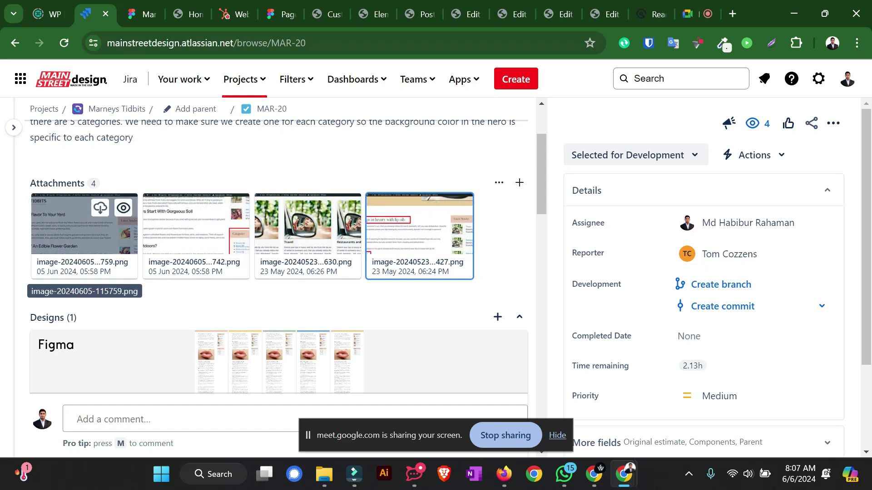
# Compare the article headings in attachments image-20240605-115759.png and image-20240523-122427.png
pyautogui.click(123, 208)
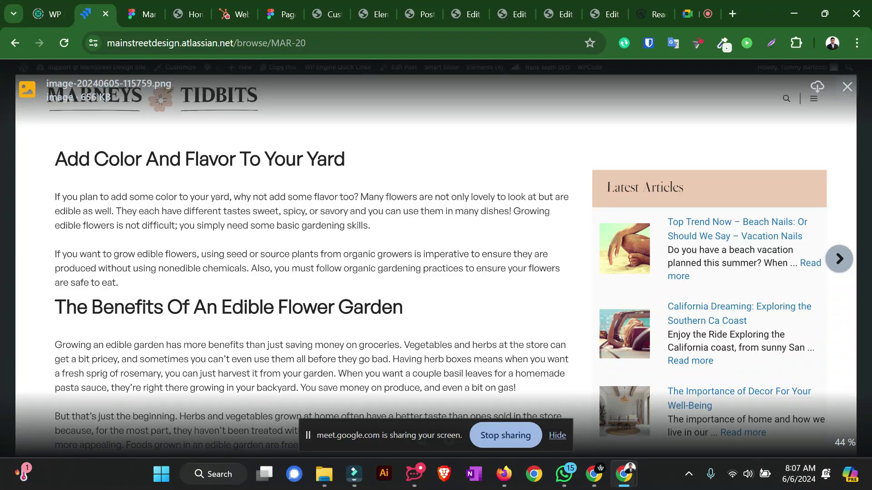
pyautogui.click(847, 86)
pyautogui.click(420, 227)
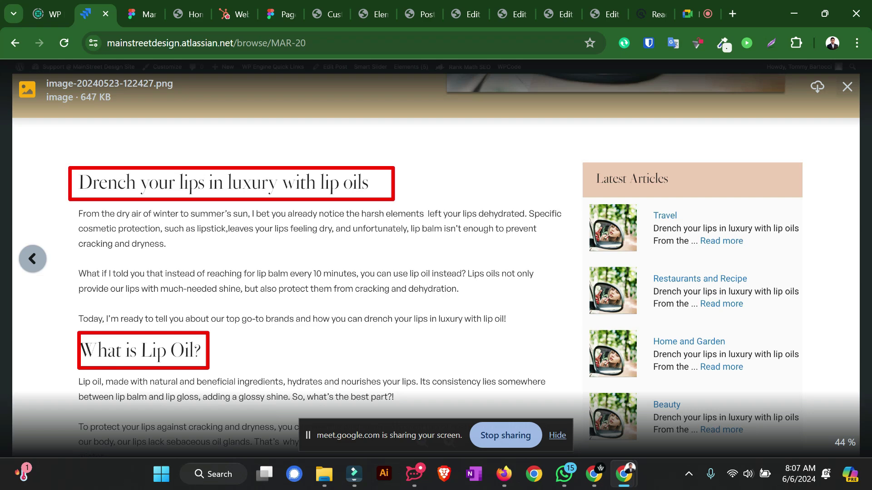
pyautogui.click(847, 87)
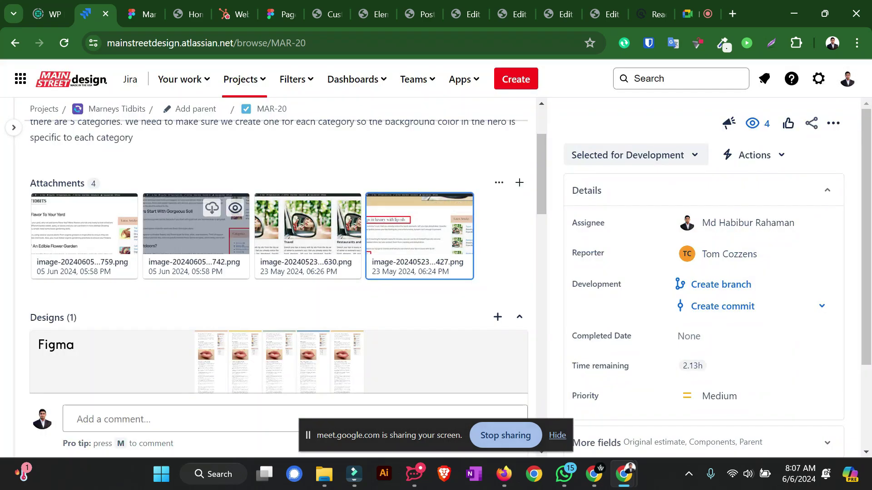
pyautogui.click(84, 225)
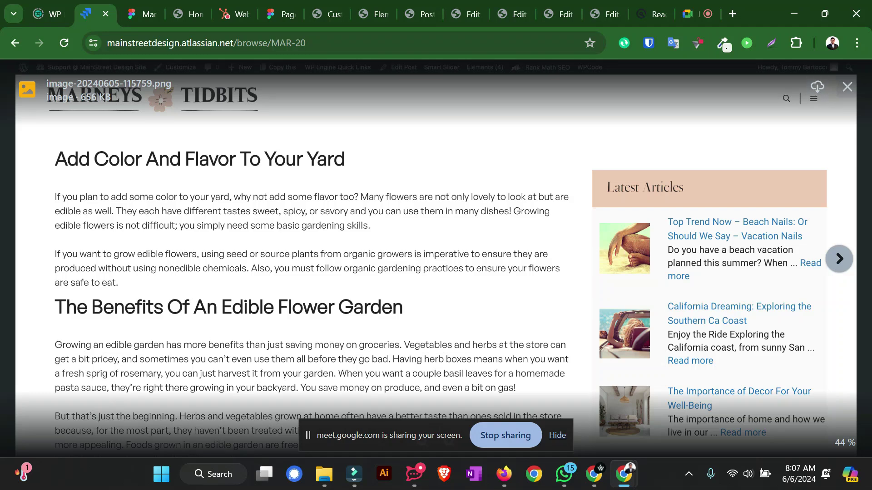
pyautogui.click(847, 87)
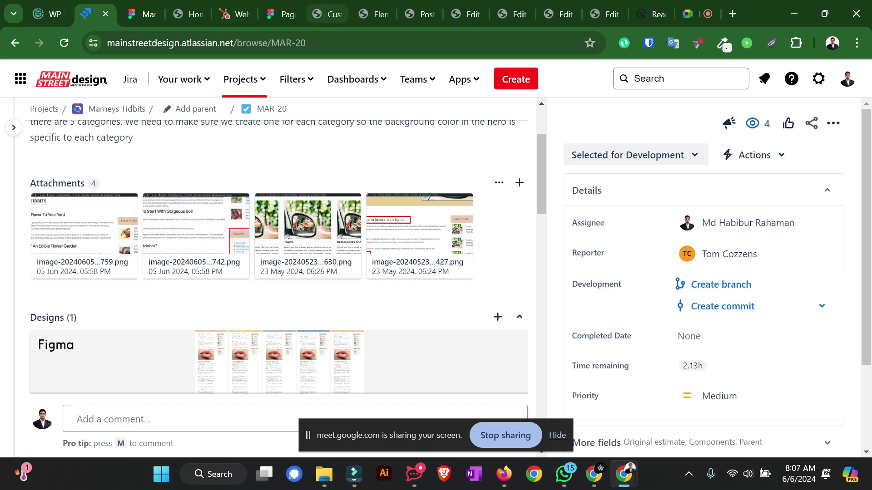
# Switch to the WordPress Customizer and examine the Typography settings for the body, headings and article elements
pyautogui.click(330, 14)
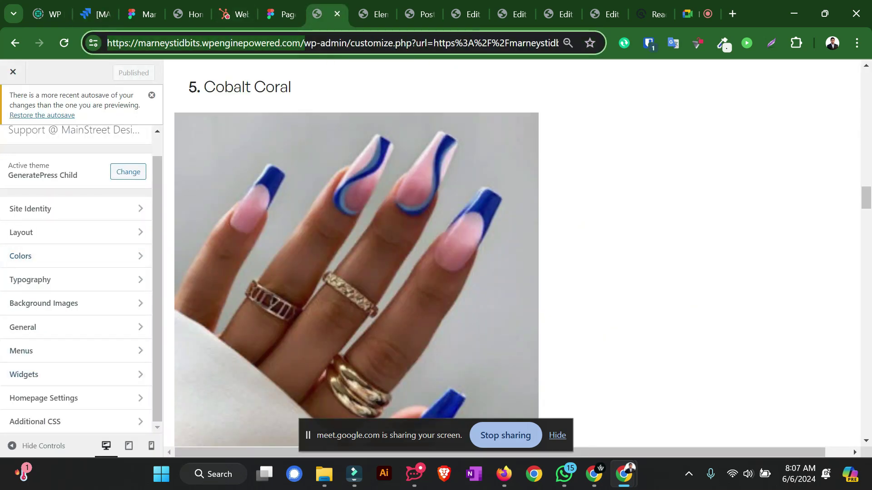
pyautogui.click(30, 279)
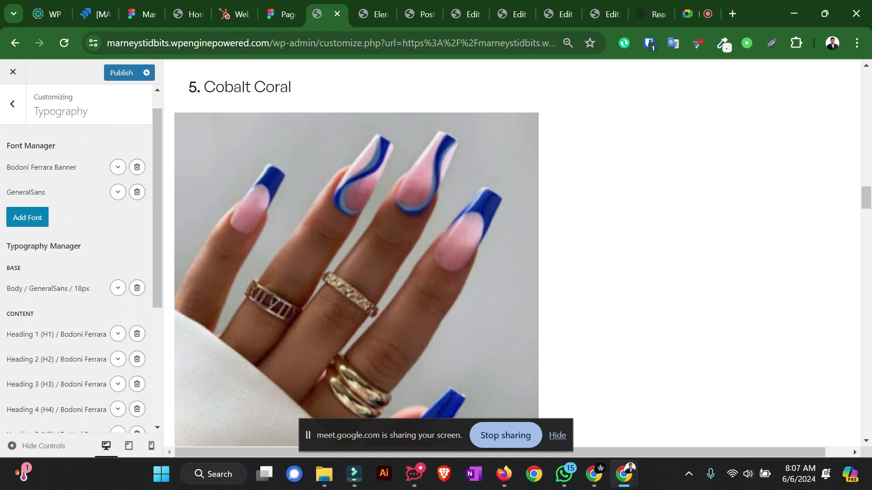
pyautogui.scroll(-4, 77, 273)
pyautogui.scroll(3, 77, 272)
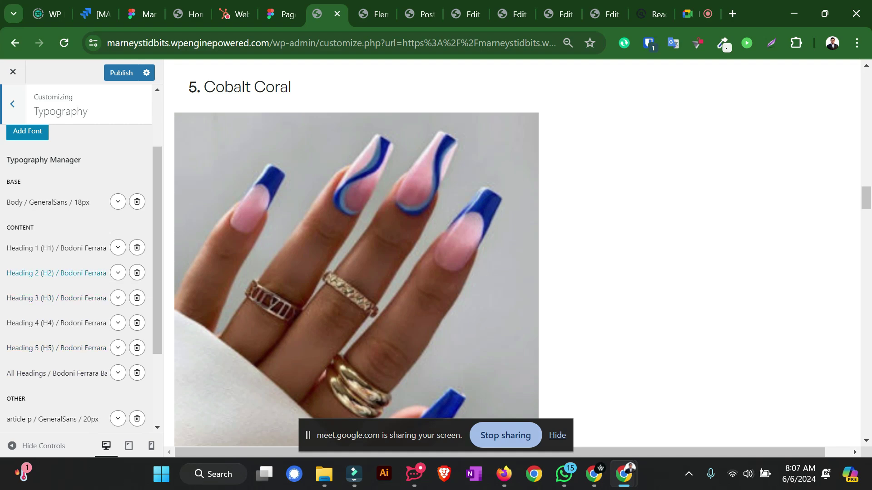
pyautogui.scroll(-3, 54, 272)
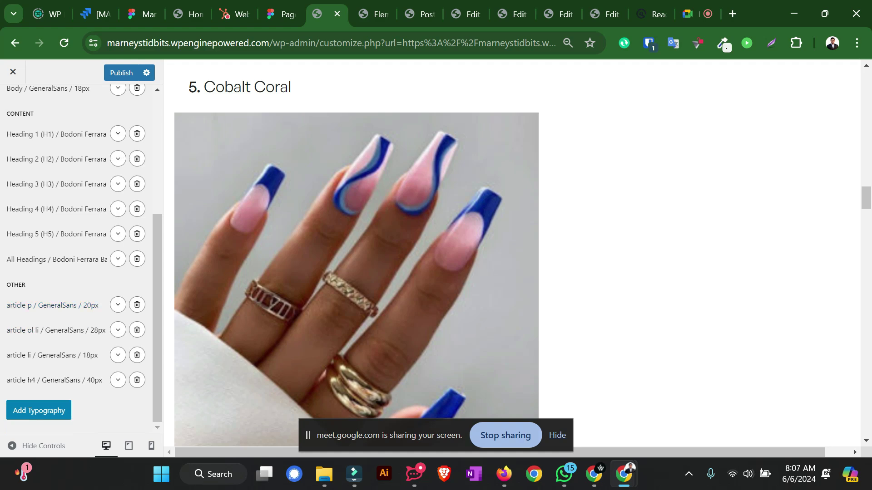
pyautogui.scroll(3, 54, 318)
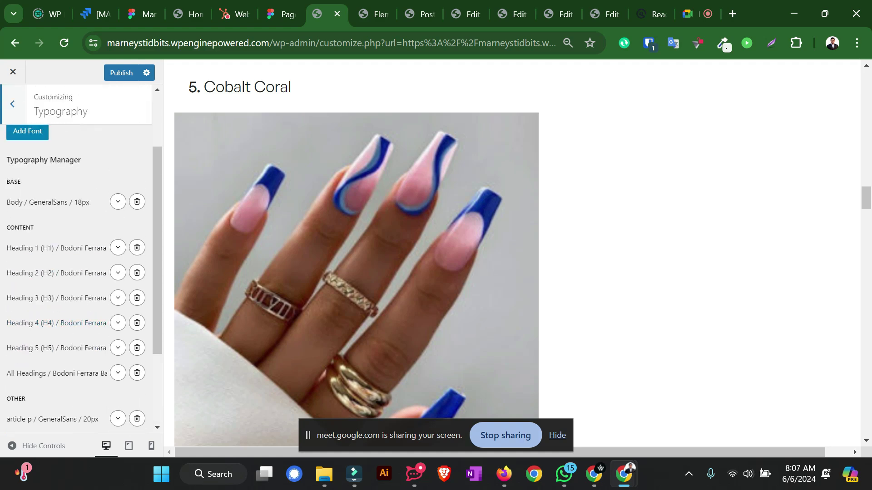
pyautogui.scroll(-3, 55, 291)
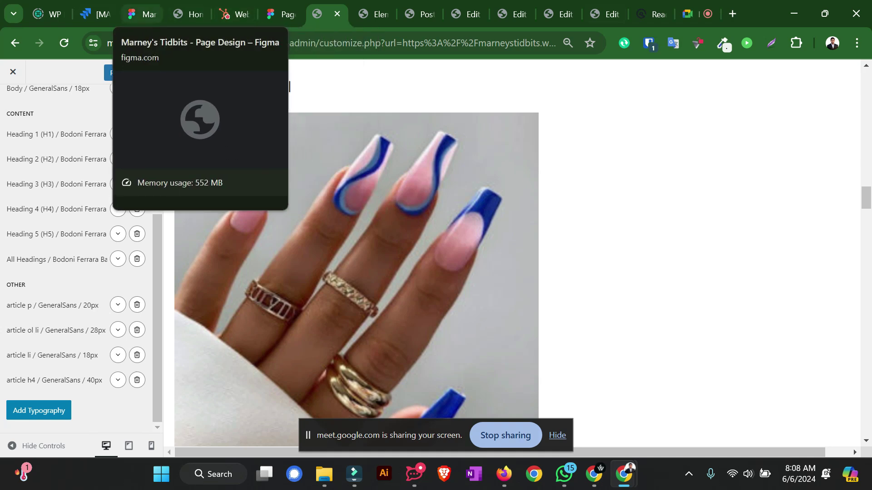
# Look through the open Figma and HubSpot pages, switch to the Google Meet call and dismiss its screen-visibility notice
pyautogui.click(141, 14)
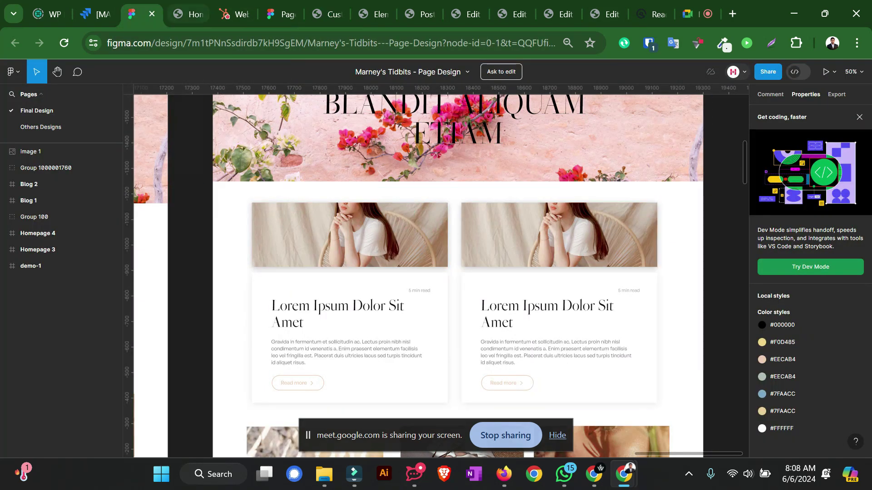
pyautogui.click(189, 14)
pyautogui.click(234, 15)
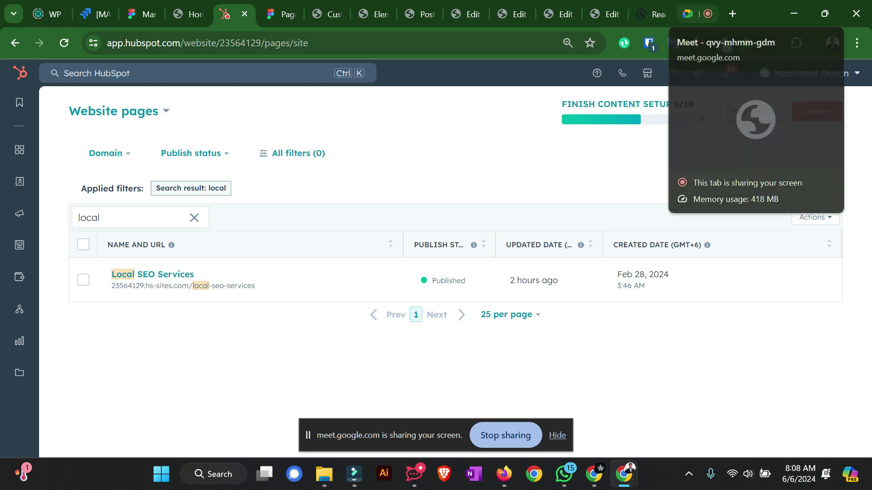
pyautogui.click(690, 14)
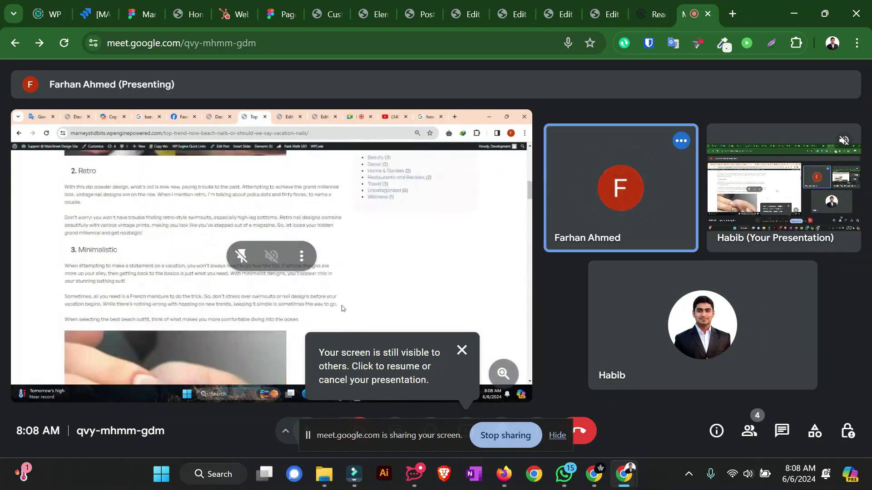
pyautogui.click(462, 350)
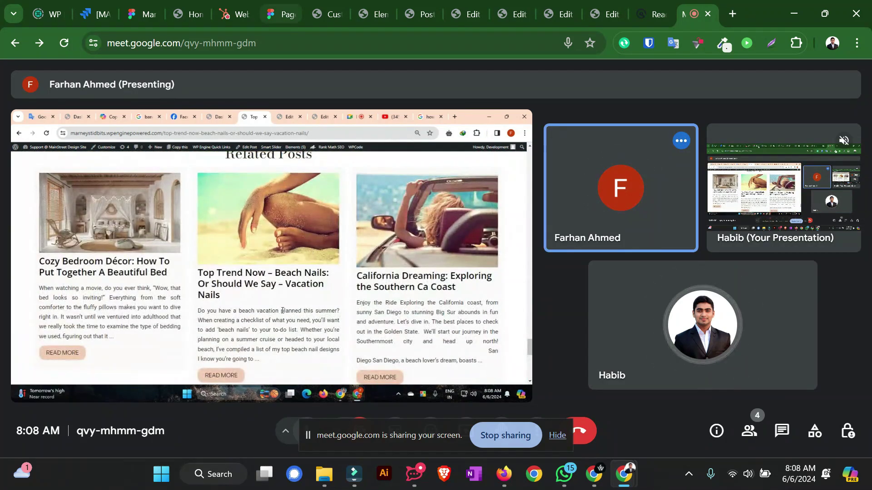
# Return to the Jira issue and examine attachment image-20240523-122630.png showing the related post cards
pyautogui.click(96, 14)
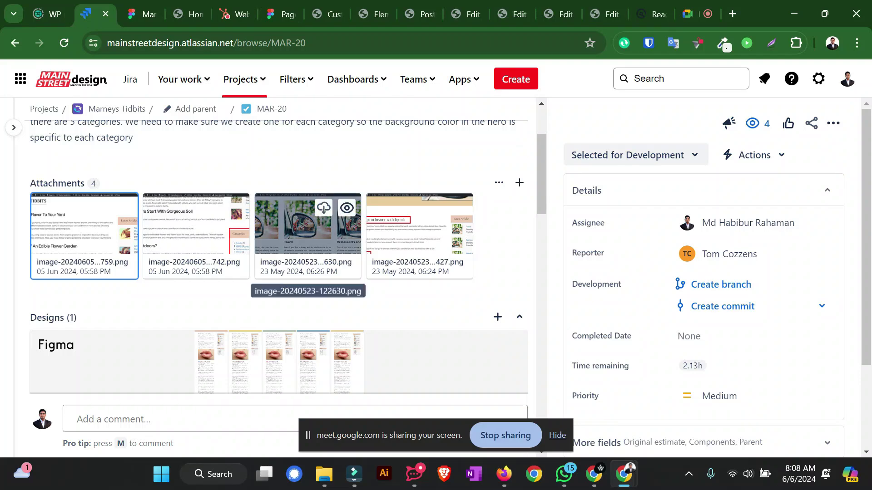
pyautogui.click(308, 227)
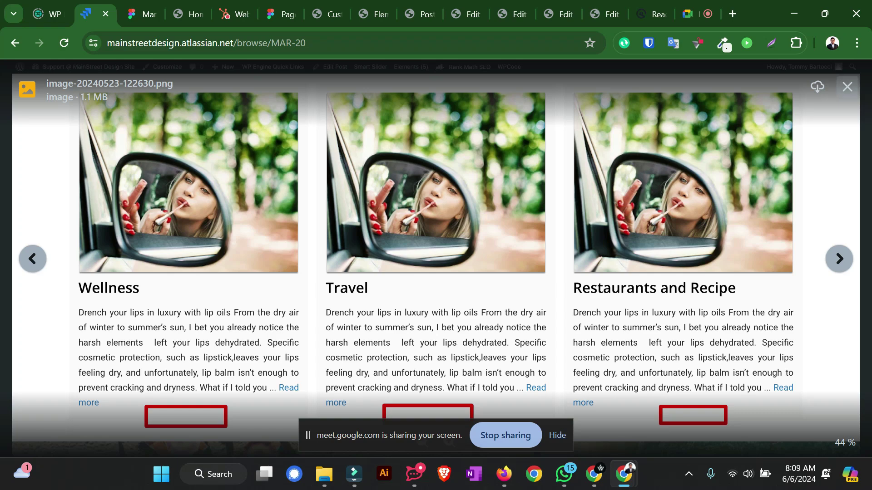
pyautogui.click(847, 86)
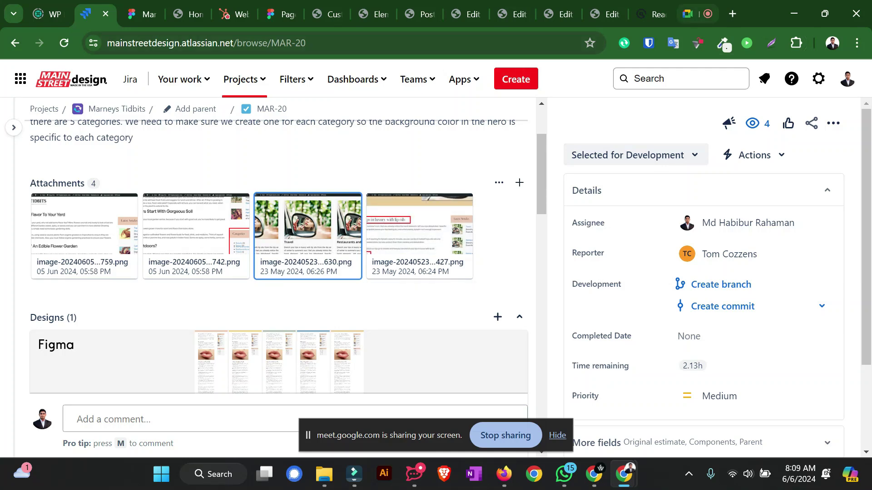
# Switch to the Google Meet call, close the shared single post design editor and open the post's FAQ hook element in a new tab
pyautogui.click(695, 14)
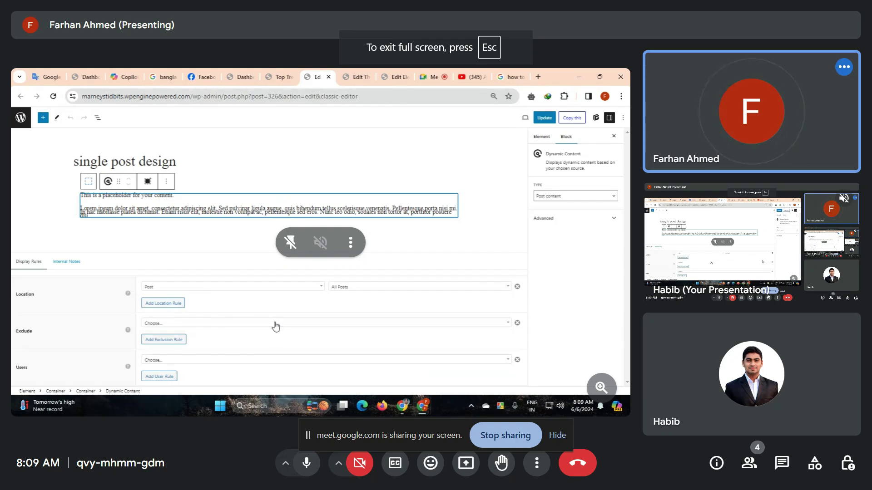
pyautogui.click(329, 77)
pyautogui.moveTo(352, 119)
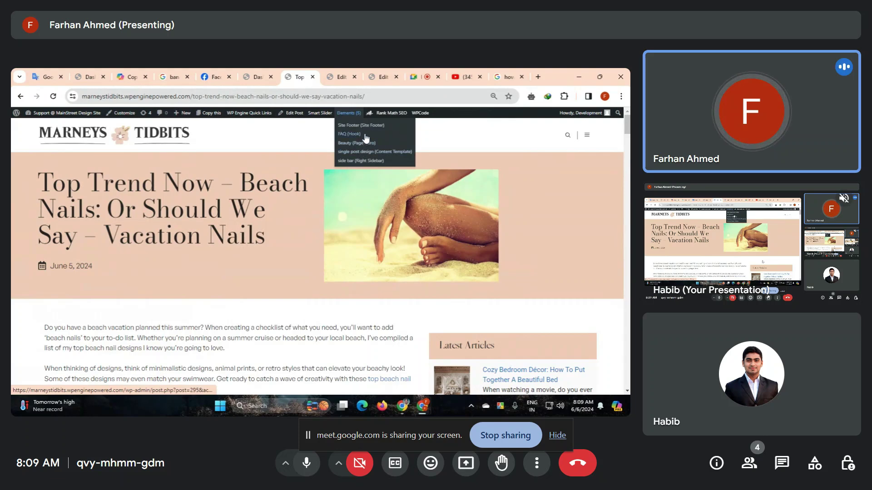
pyautogui.rightClick(358, 133)
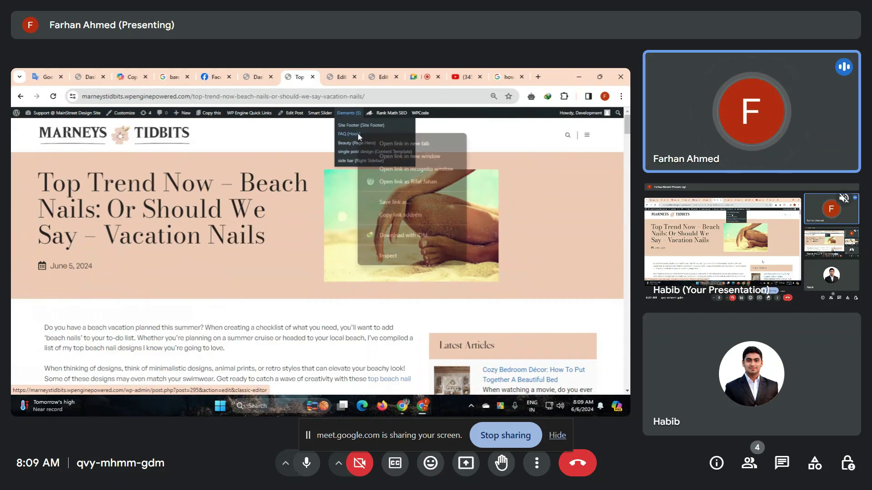
pyautogui.click(385, 144)
pyautogui.click(313, 77)
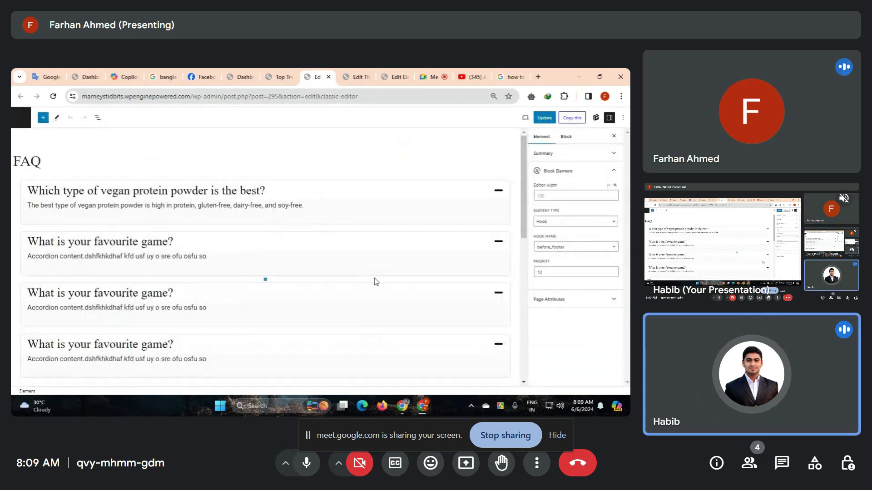
# Examine the FAQ element's Related Posts section and its display rules
pyautogui.scroll(-10, 374, 278)
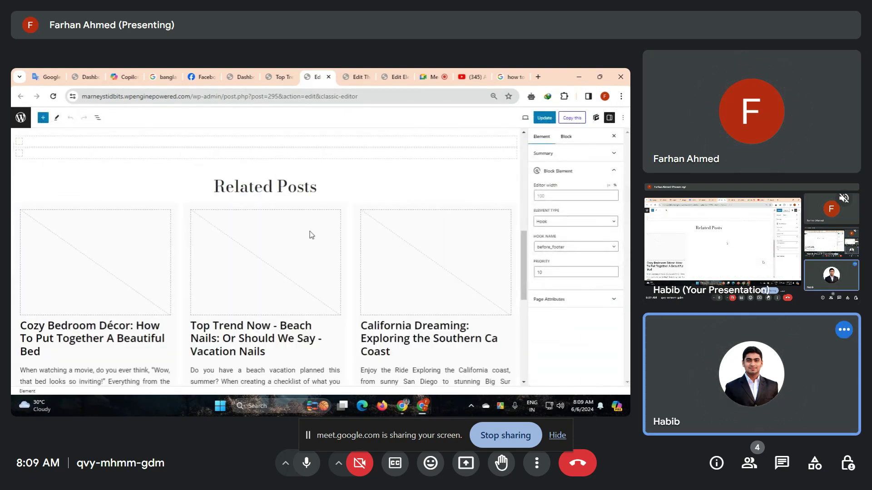
pyautogui.scroll(-3, 313, 246)
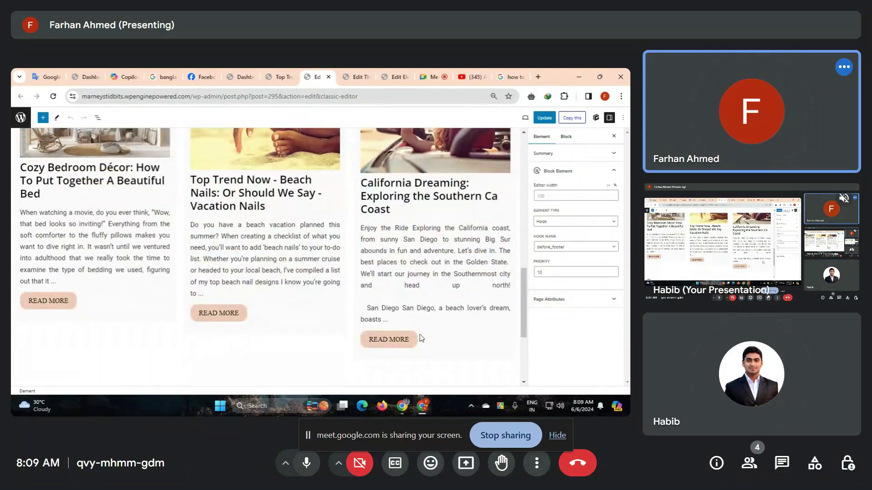
pyautogui.scroll(-3, 418, 332)
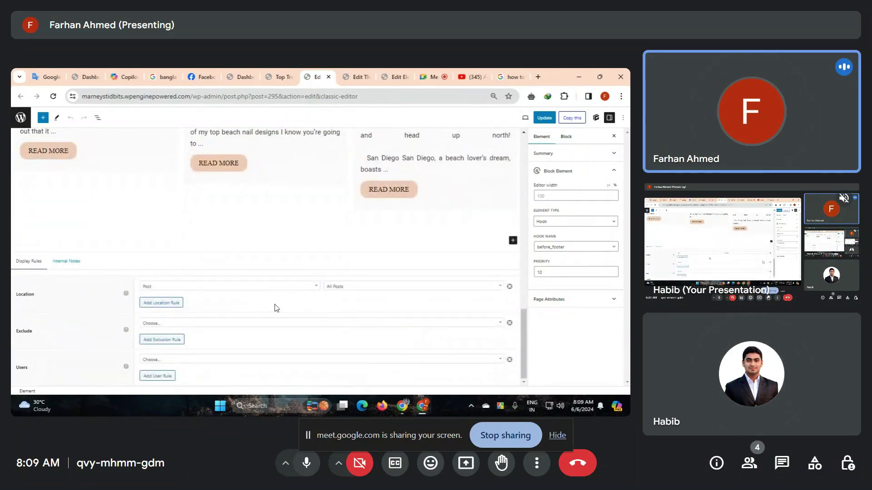
pyautogui.scroll(3, 299, 331)
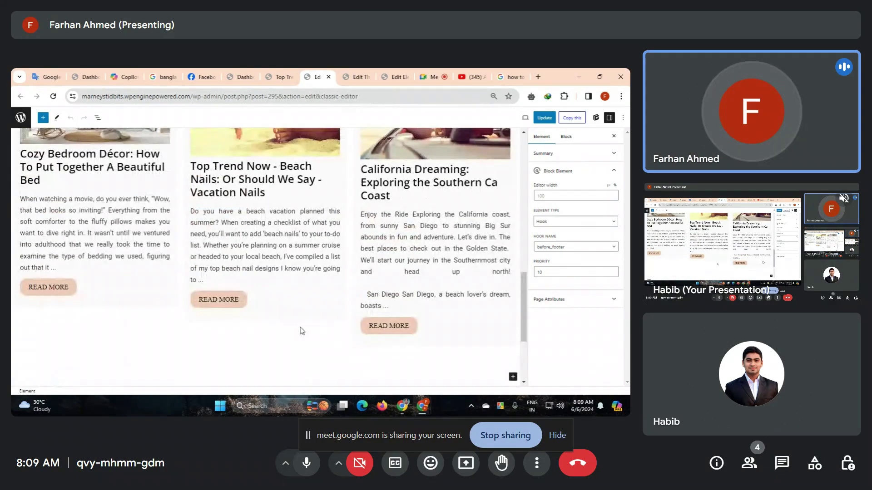
# Select the related posts grid in the shared FAQ element, close that editor and look over the beach nails post
pyautogui.click(236, 301)
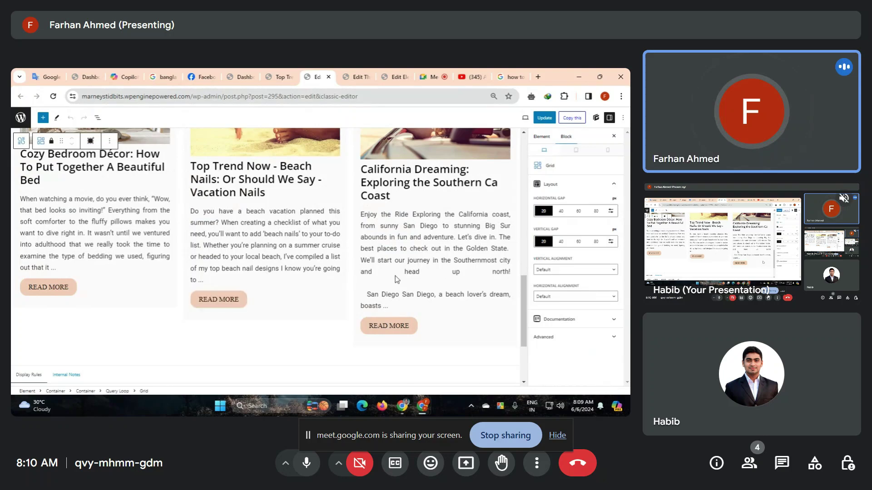
pyautogui.click(329, 76)
pyautogui.scroll(-5, 315, 231)
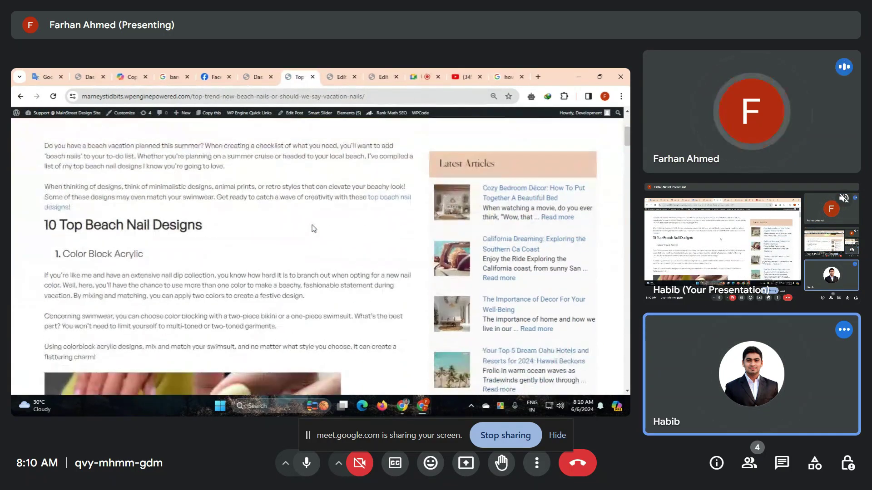
pyautogui.scroll(5, 314, 225)
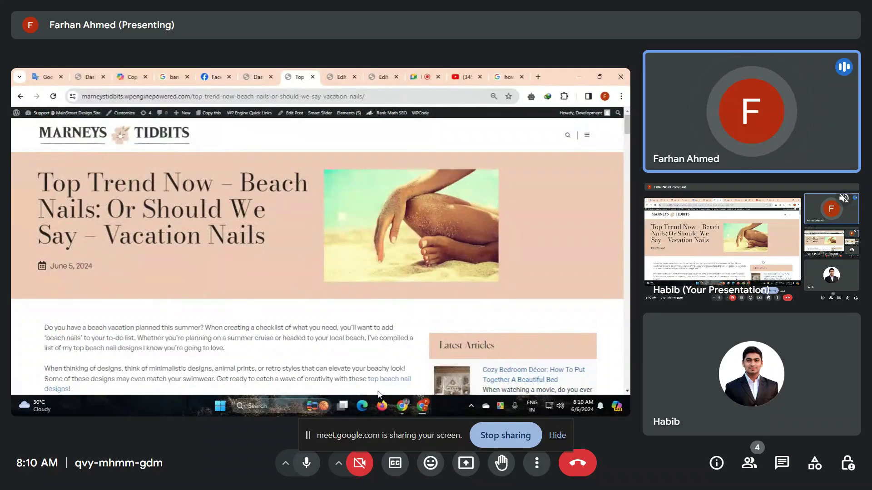
# Exit the call's full-screen view and bring the beach nails post back to the front of the shared desktop
pyautogui.click(400, 409)
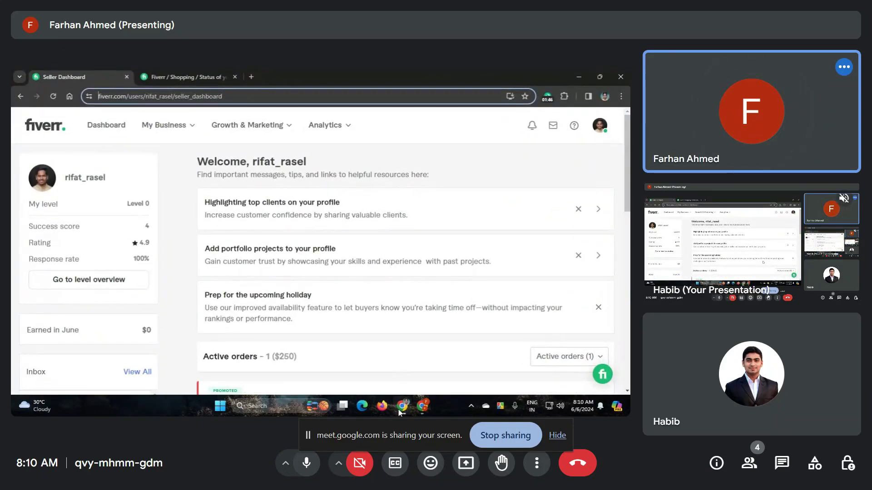
pyautogui.press('F11')
pyautogui.moveTo(418, 408)
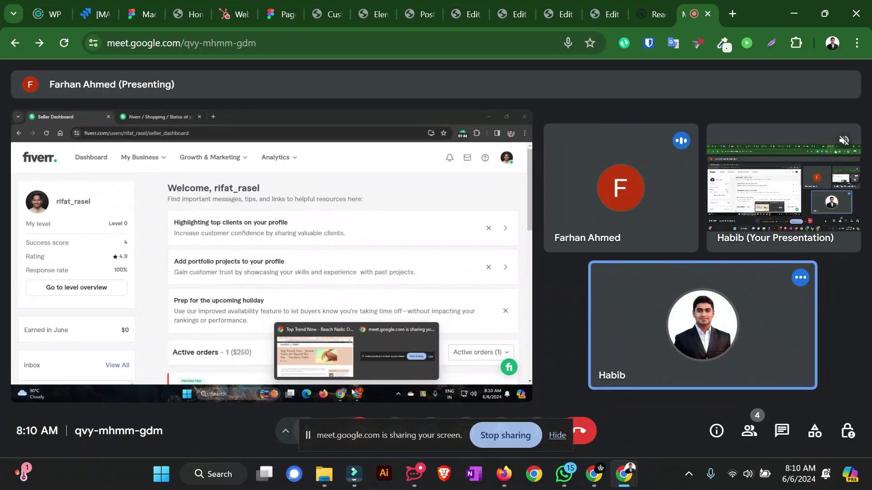
pyautogui.click(314, 350)
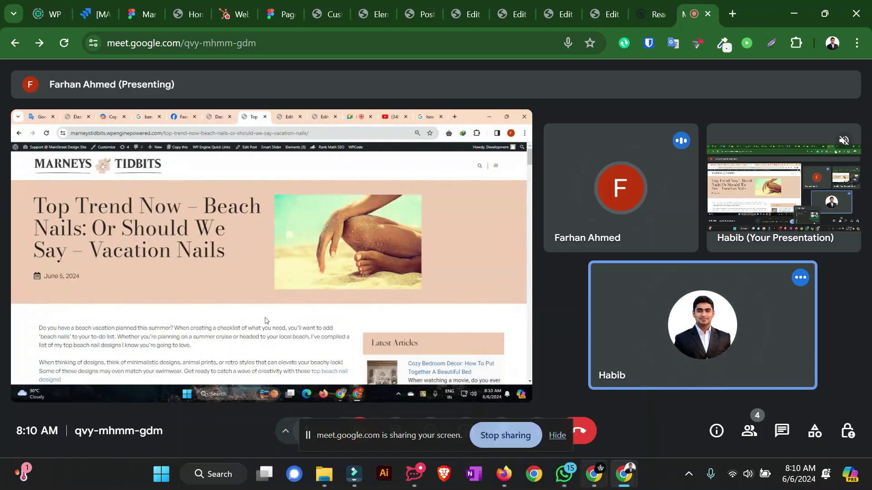
pyautogui.moveTo(624, 474)
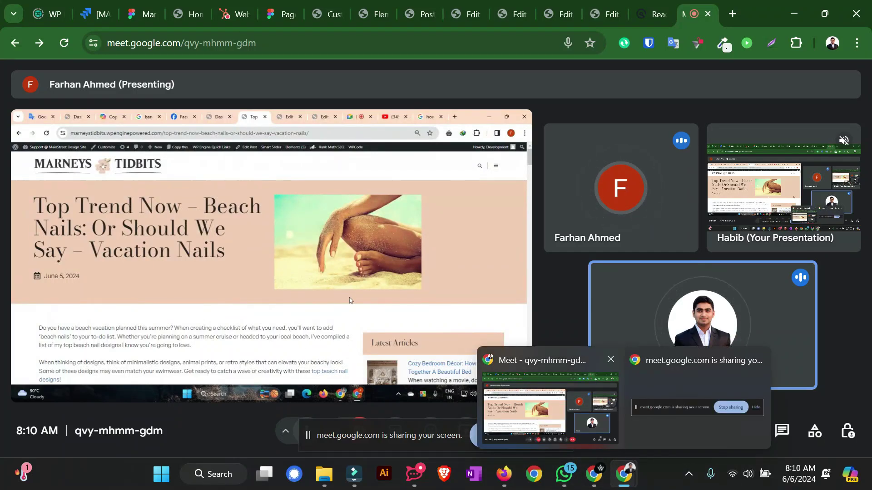
pyautogui.click(594, 474)
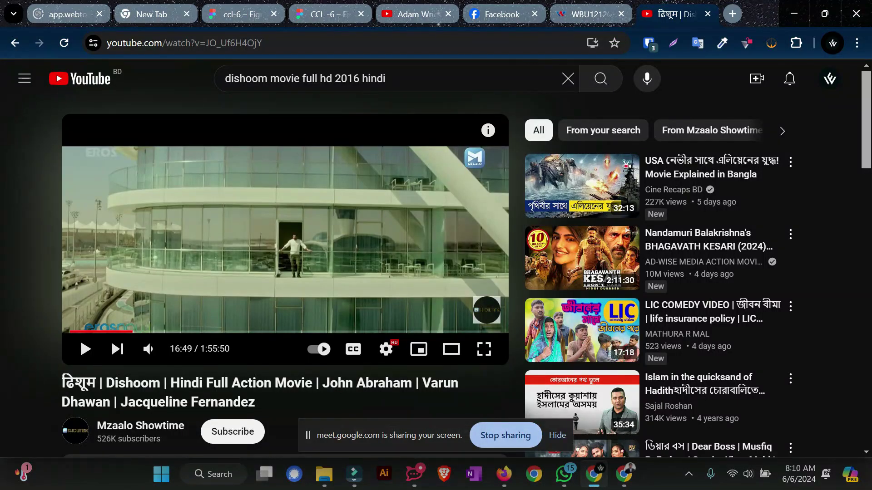
pyautogui.click(501, 14)
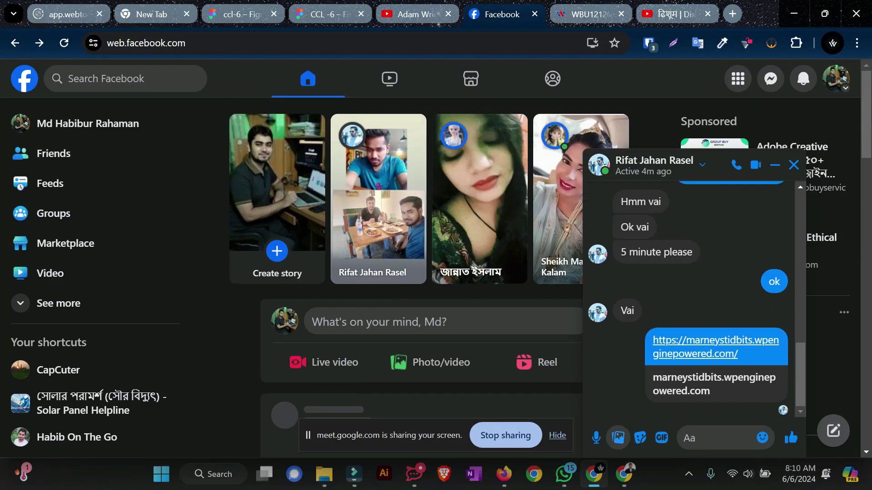
pyautogui.click(617, 437)
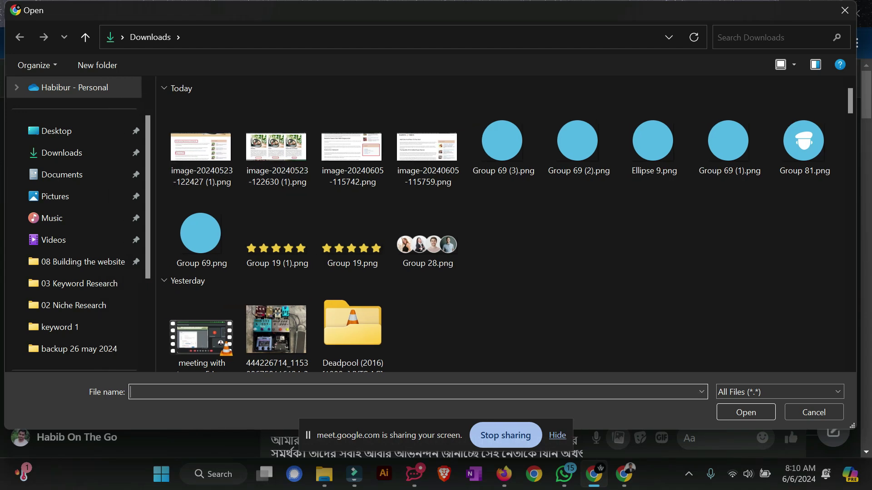
pyautogui.moveTo(218, 150); pyautogui.dragTo(511, 155)
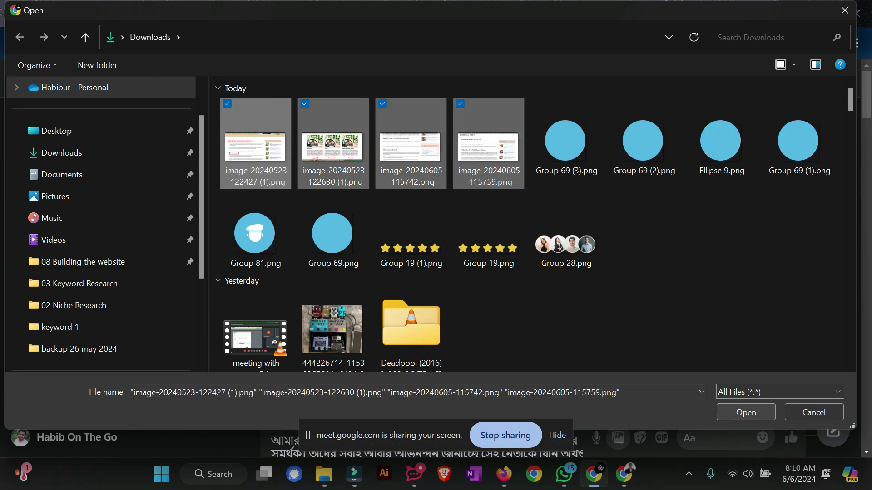
pyautogui.click(745, 413)
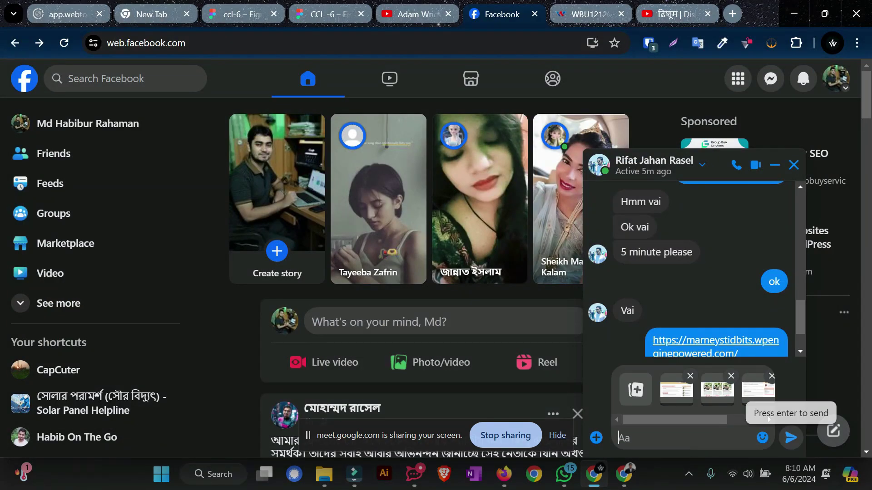
pyautogui.click(791, 437)
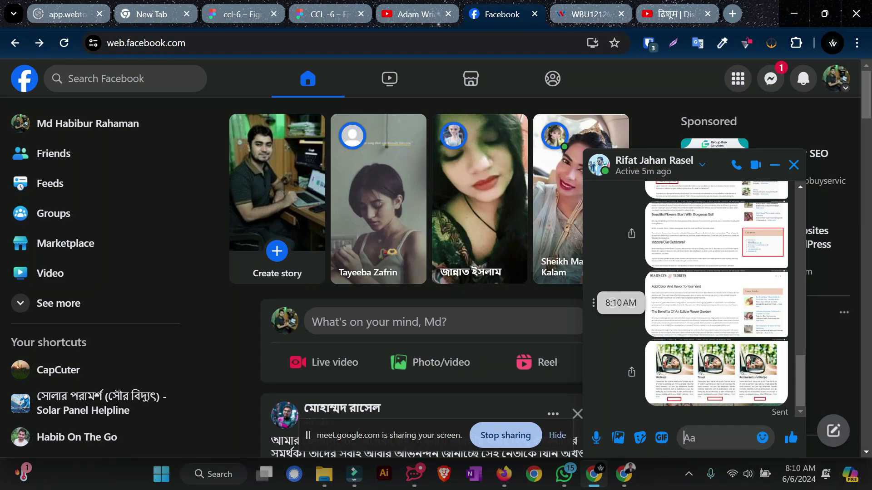
pyautogui.scroll(-2, 341, 298)
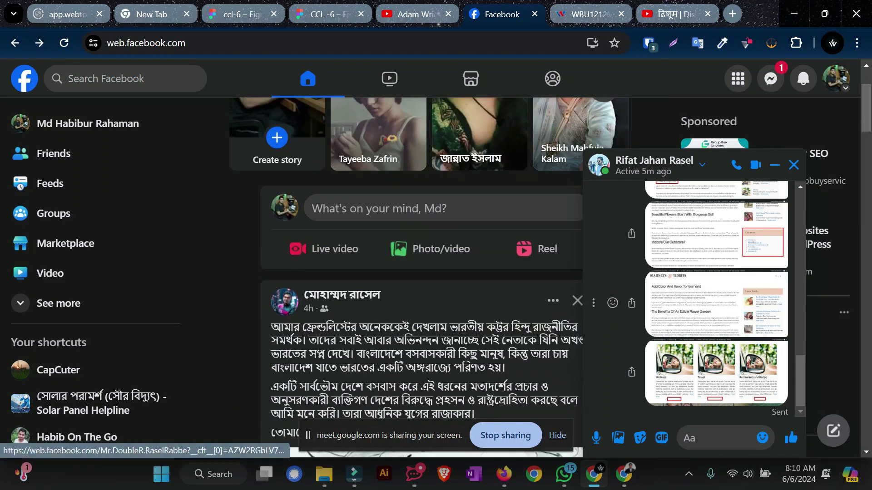
pyautogui.scroll(2, 342, 297)
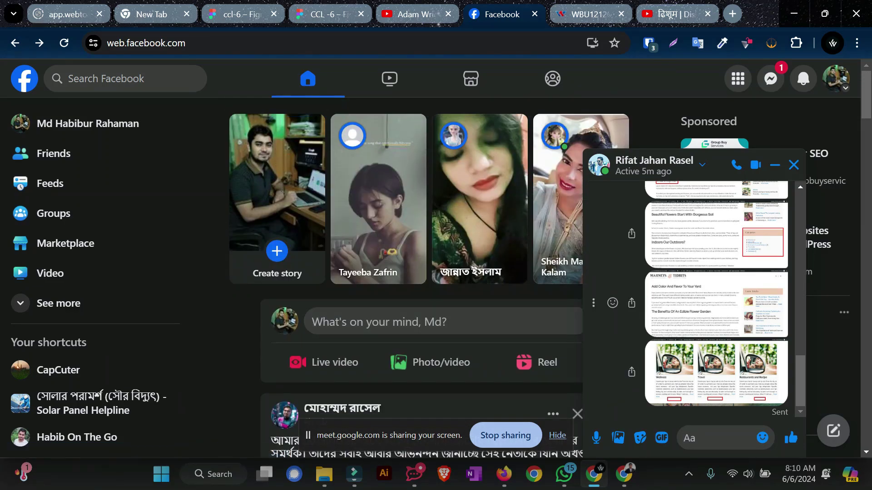
# Return to the Google Meet call, go to the previous feedback screenshot on the shared screen and show the call full screen
pyautogui.moveTo(624, 474)
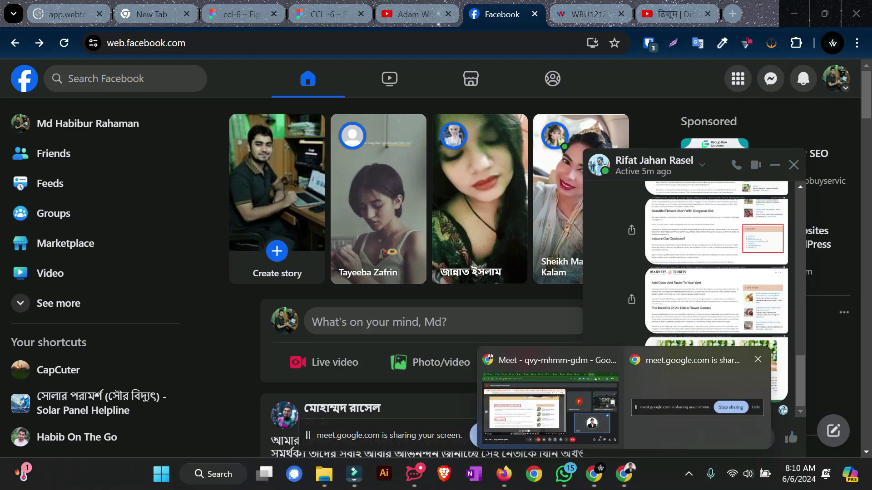
pyautogui.click(624, 474)
pyautogui.moveTo(624, 474)
pyautogui.click(552, 386)
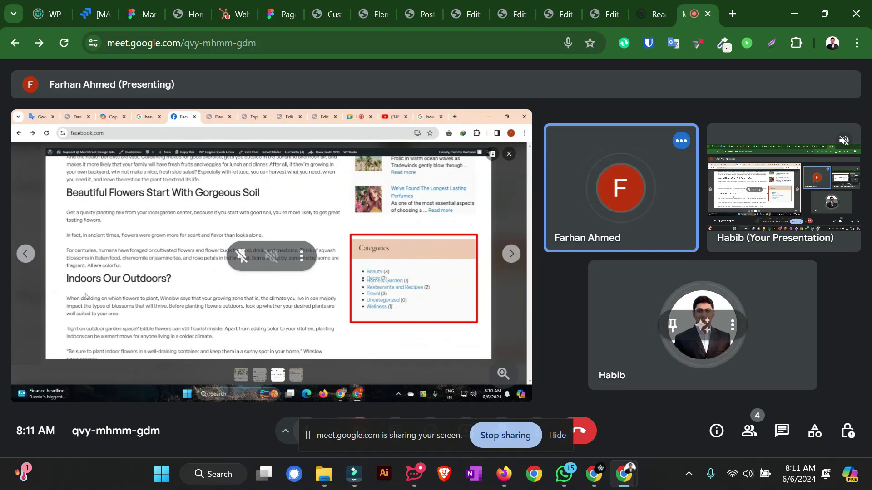
pyautogui.click(24, 256)
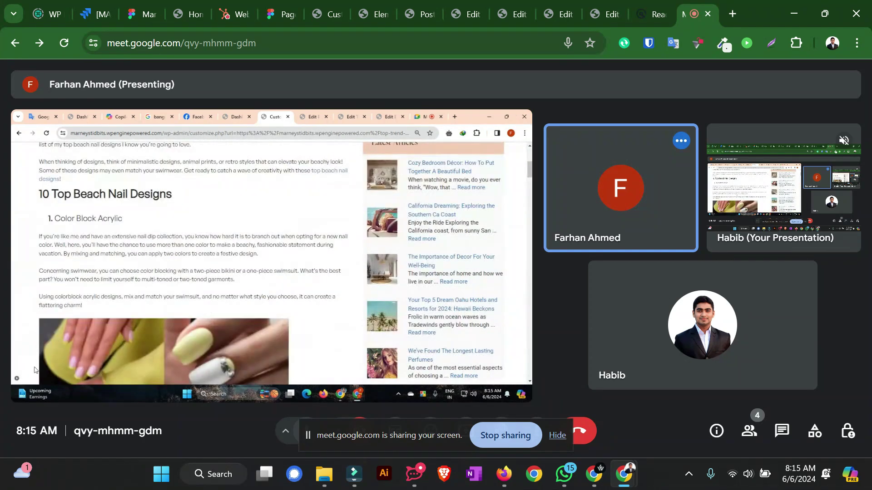
pyautogui.press('F11')
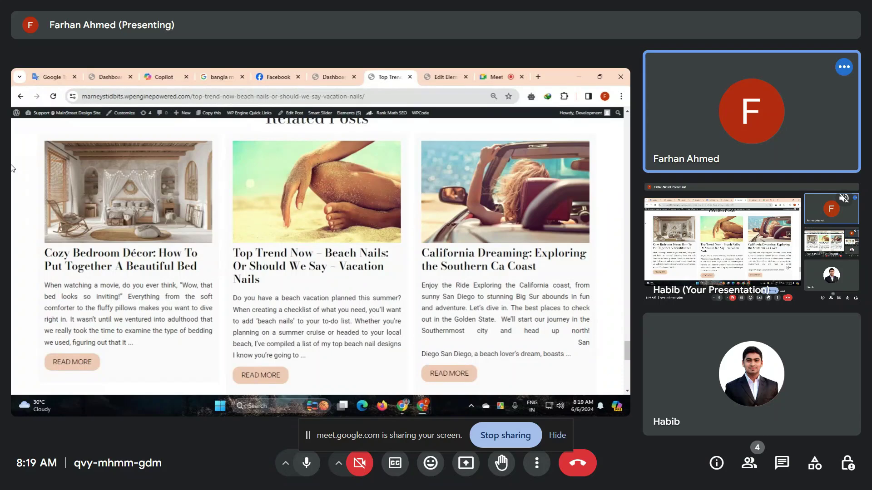
# Look over the Related Posts section and the FAQ accordion above it on the shared beach nails post
pyautogui.scroll(1, 135, 336)
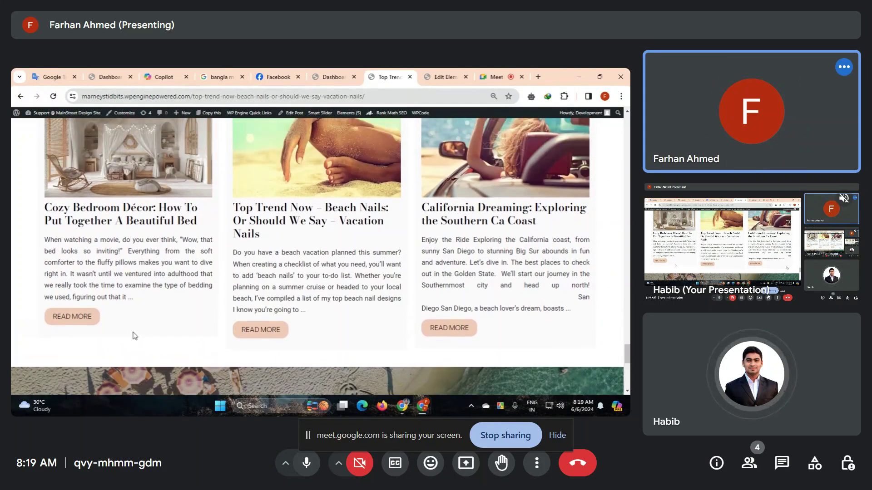
pyautogui.scroll(1, 135, 336)
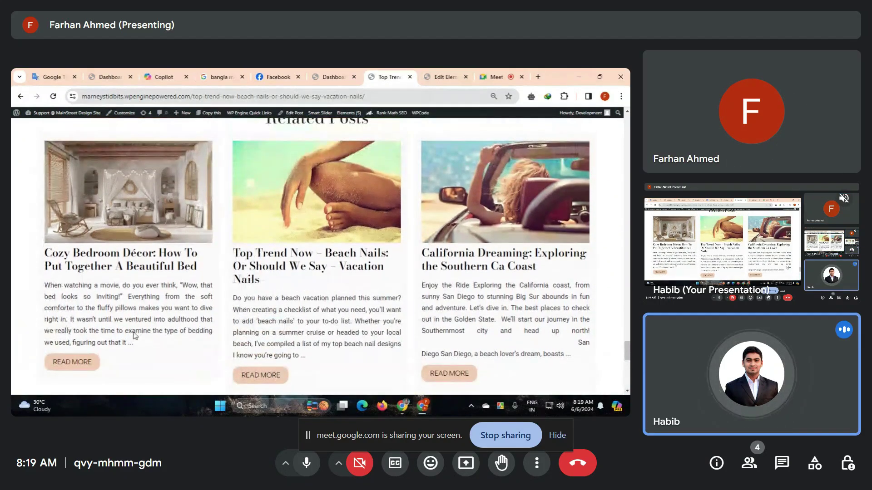
pyautogui.scroll(1, 147, 327)
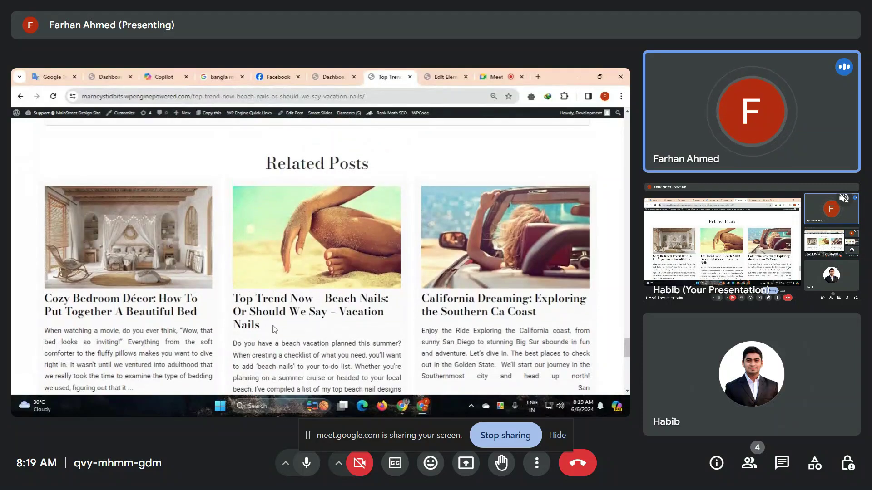
pyautogui.scroll(1, 294, 336)
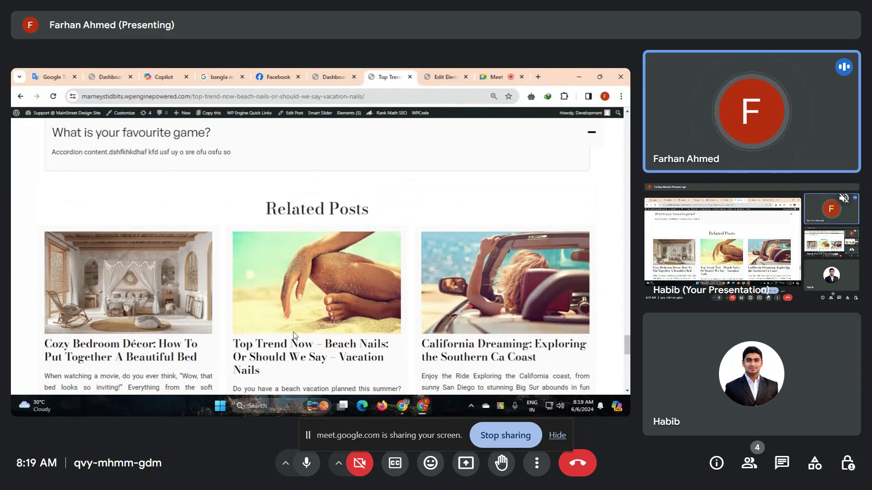
pyautogui.scroll(-2, 281, 331)
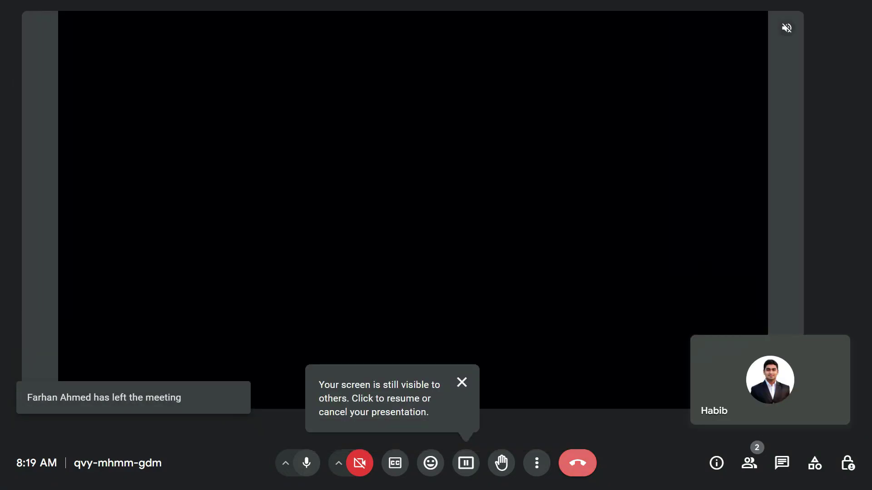
# Leave the Google Meet call and open the screen recorder's options
pyautogui.moveTo(624, 474)
pyautogui.click(689, 474)
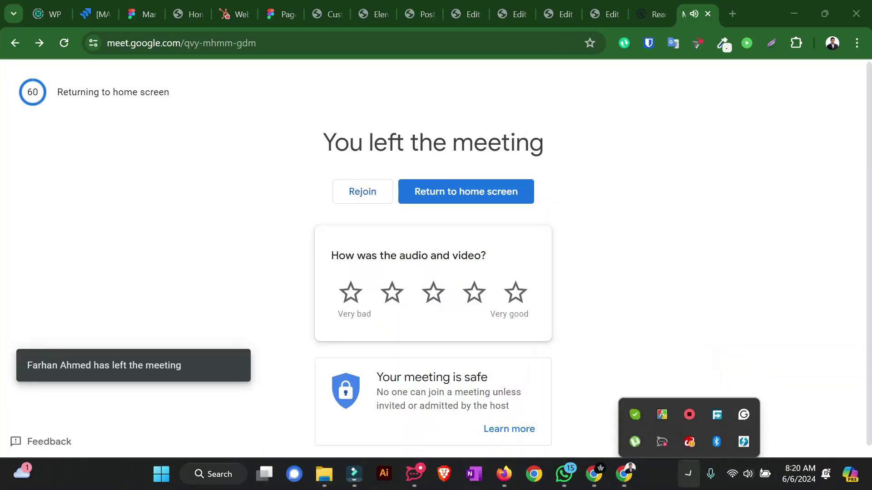
pyautogui.rightClick(689, 406)
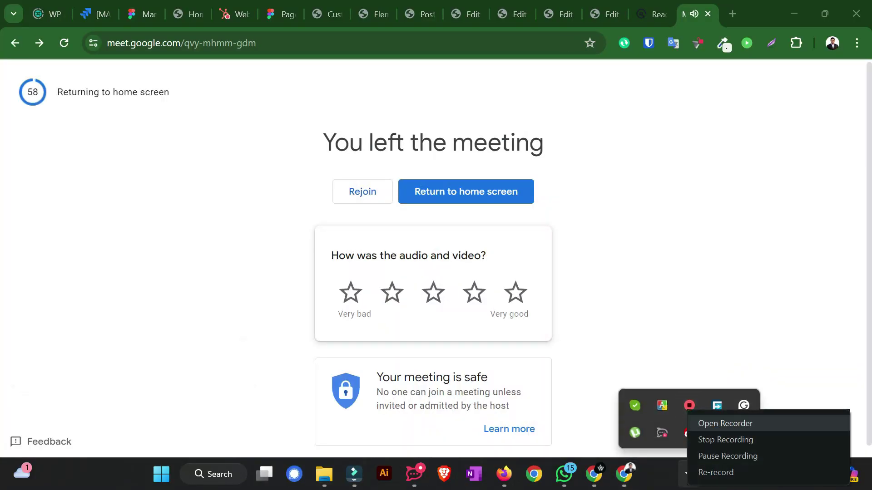